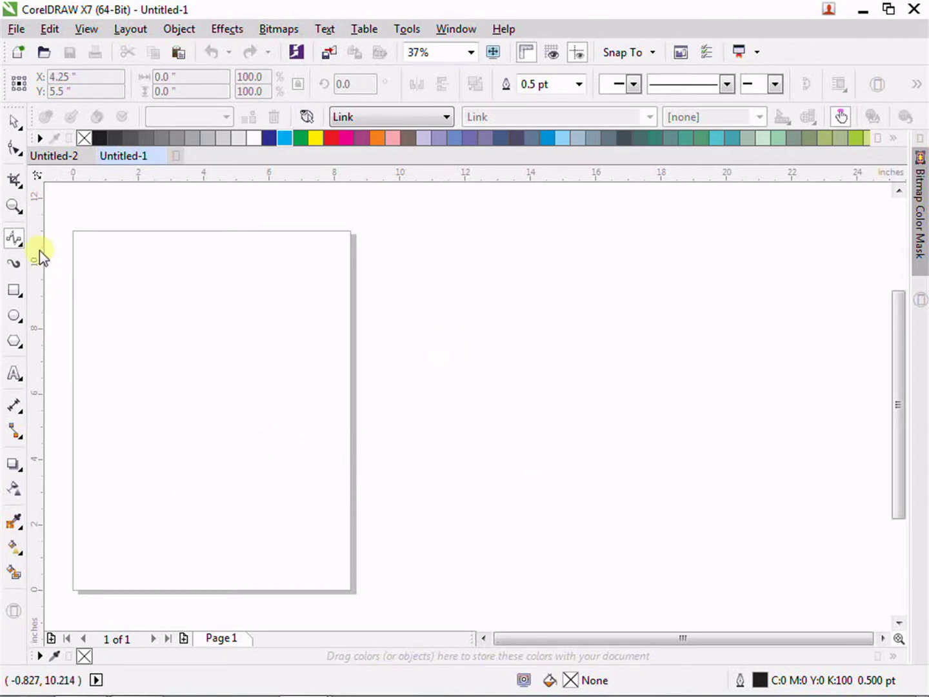
# Step: Open the Freehand tool flyout in the toolbox and choose the B-Spline tool
pyautogui.click(19, 236)
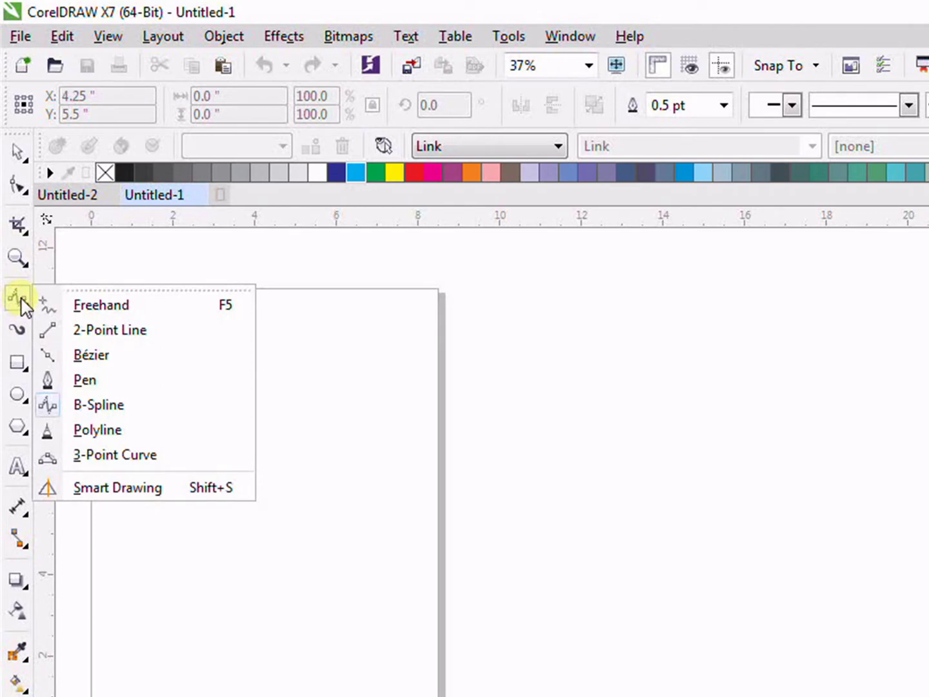
pyautogui.click(95, 406)
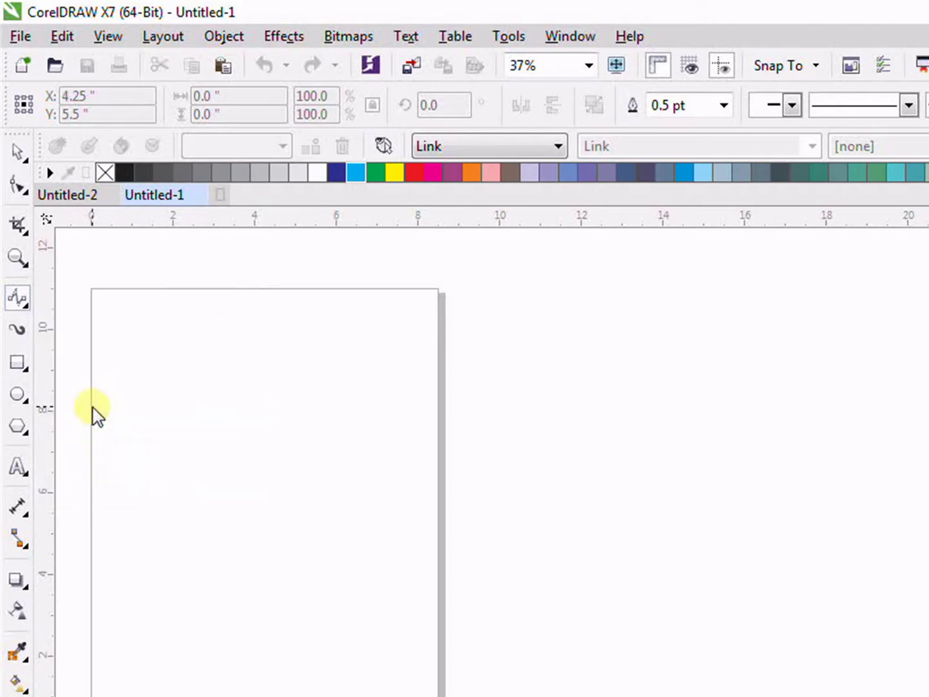
pyautogui.click(155, 420)
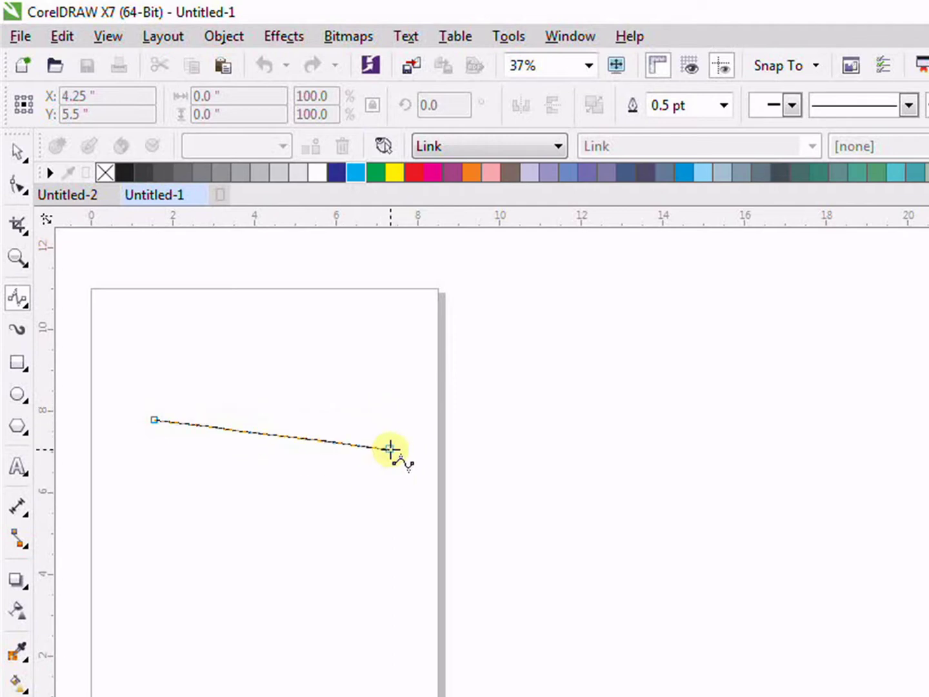
pyautogui.click(301, 525)
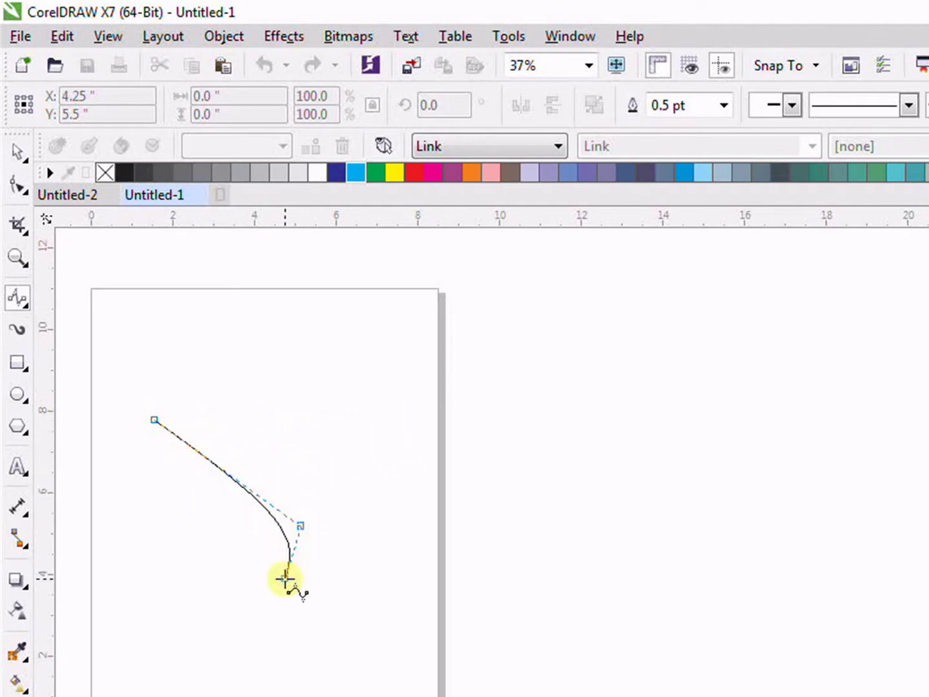
pyautogui.click(265, 648)
pyautogui.click(356, 628)
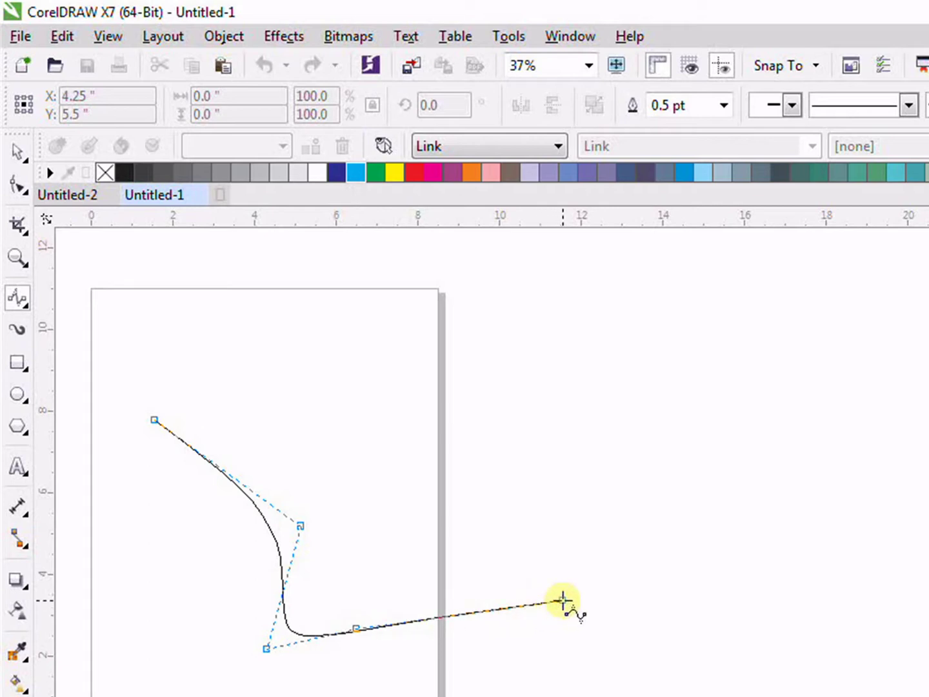
pyautogui.click(559, 570)
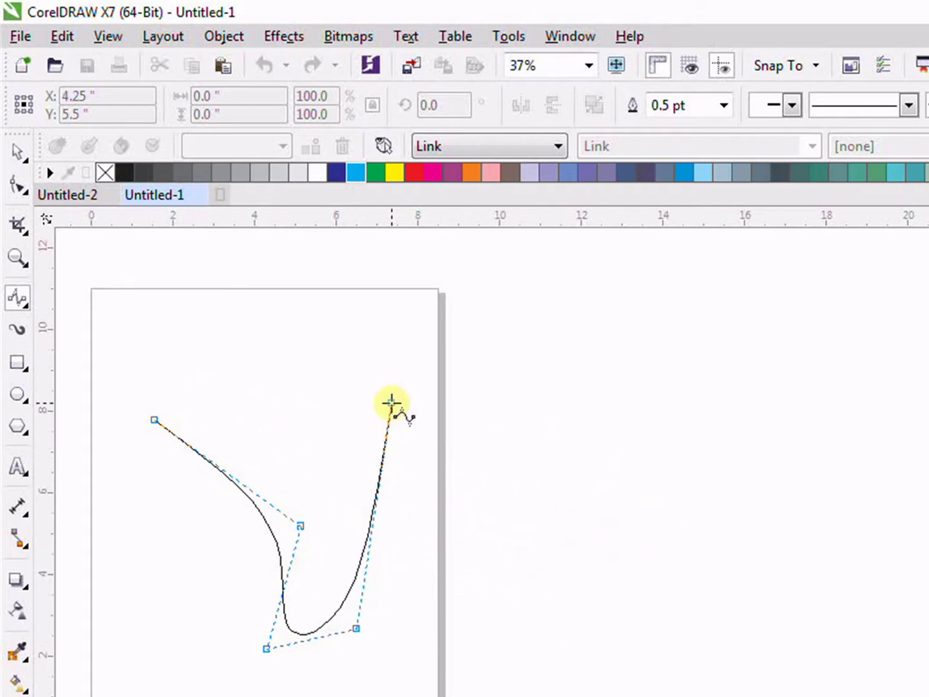
pyautogui.click(396, 394)
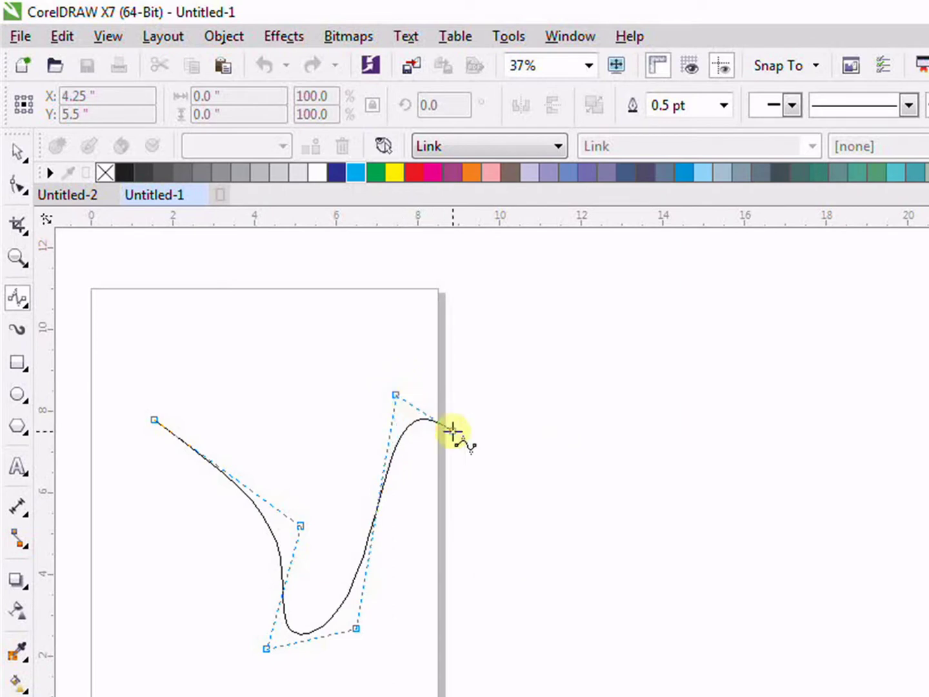
pyautogui.click(534, 484)
pyautogui.click(447, 636)
pyautogui.click(558, 597)
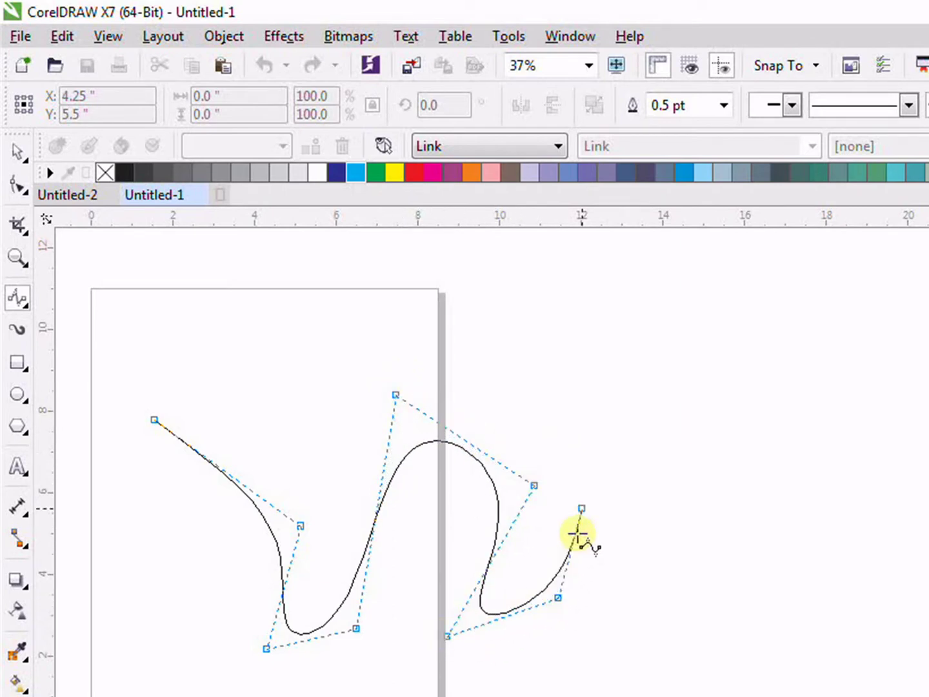
pyautogui.click(581, 457)
pyautogui.click(471, 352)
pyautogui.click(359, 301)
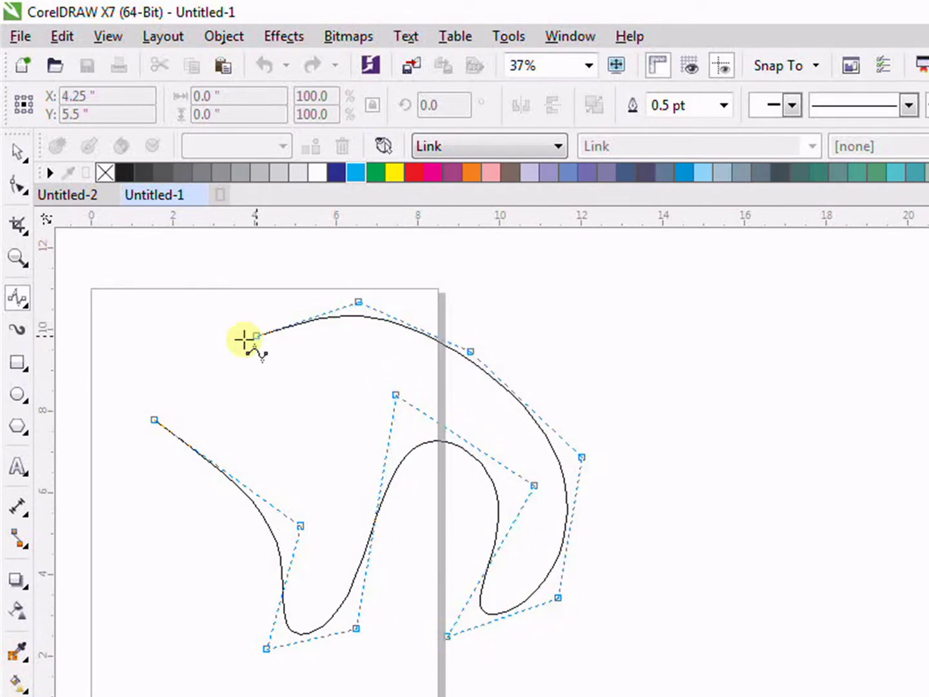
pyautogui.click(161, 421)
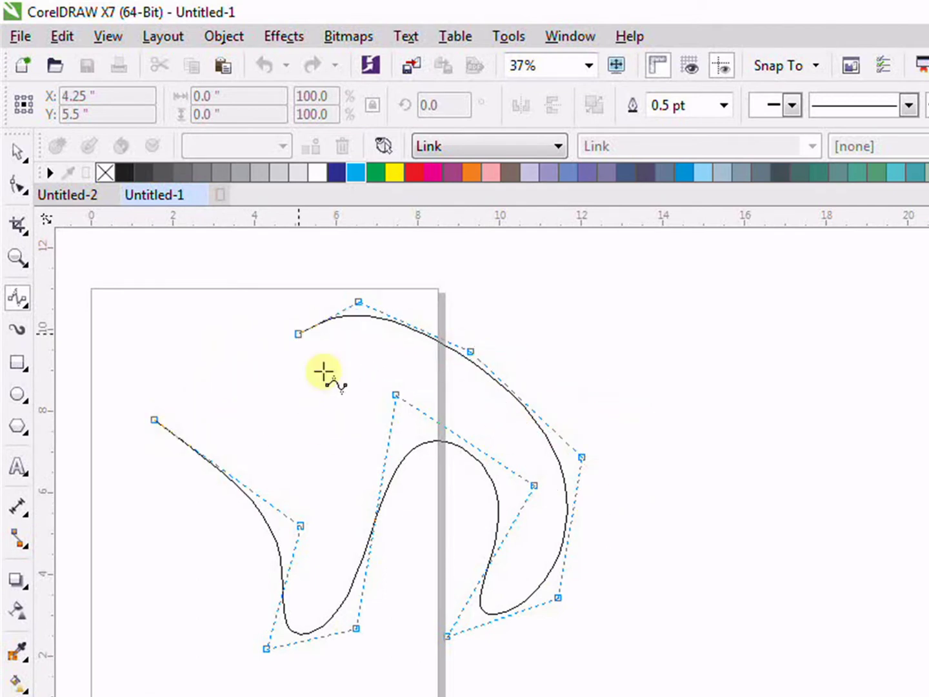
pyautogui.press('Escape')
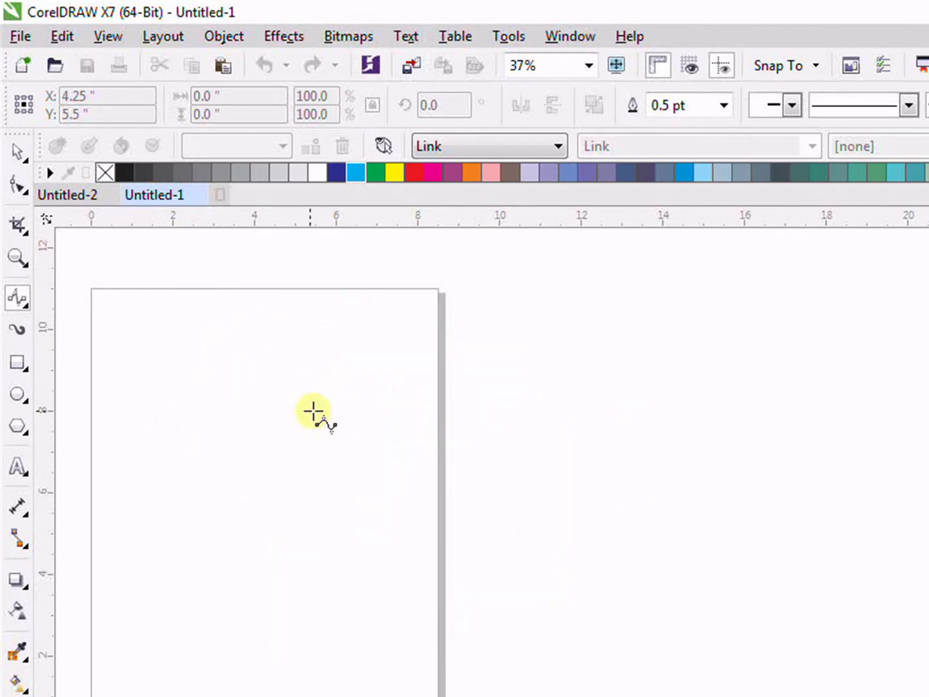
# Step: Draw a closed egg-shaped B-spline loop from three control points, then undo it
pyautogui.click(136, 425)
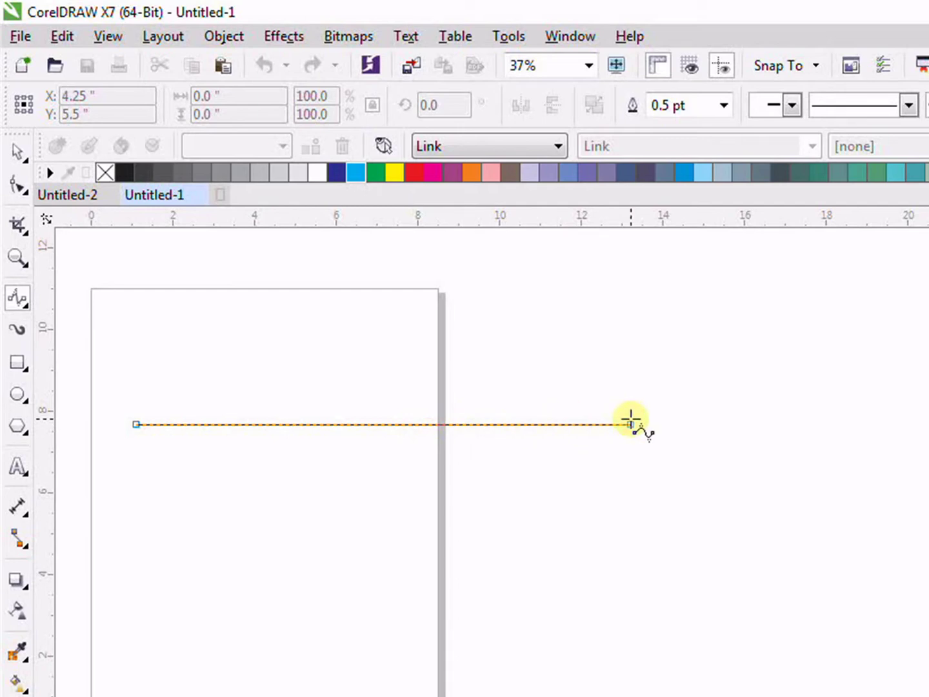
pyautogui.click(505, 419)
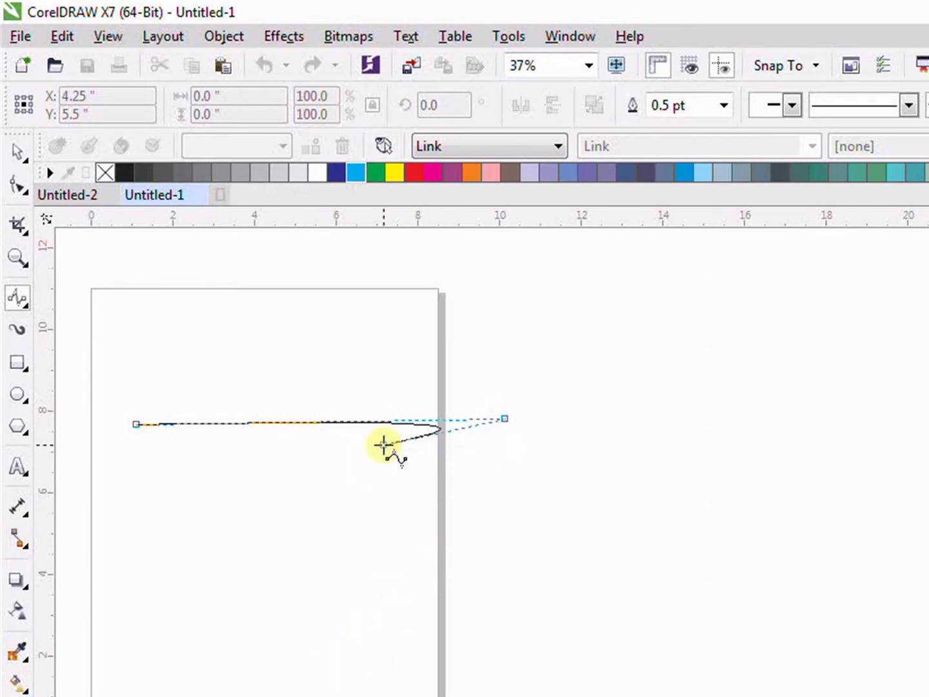
pyautogui.click(286, 607)
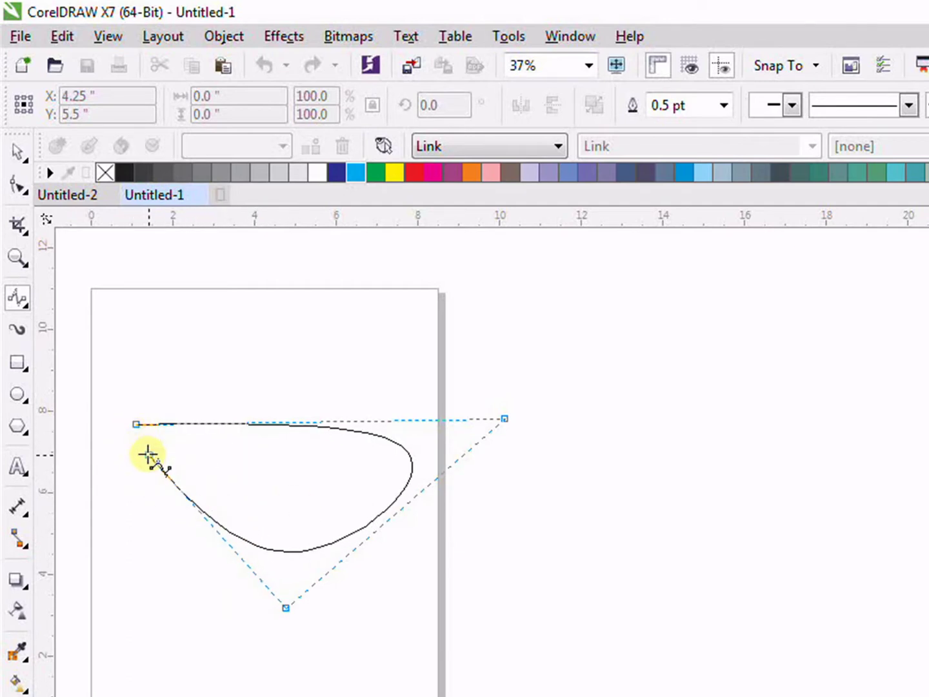
pyautogui.click(137, 425)
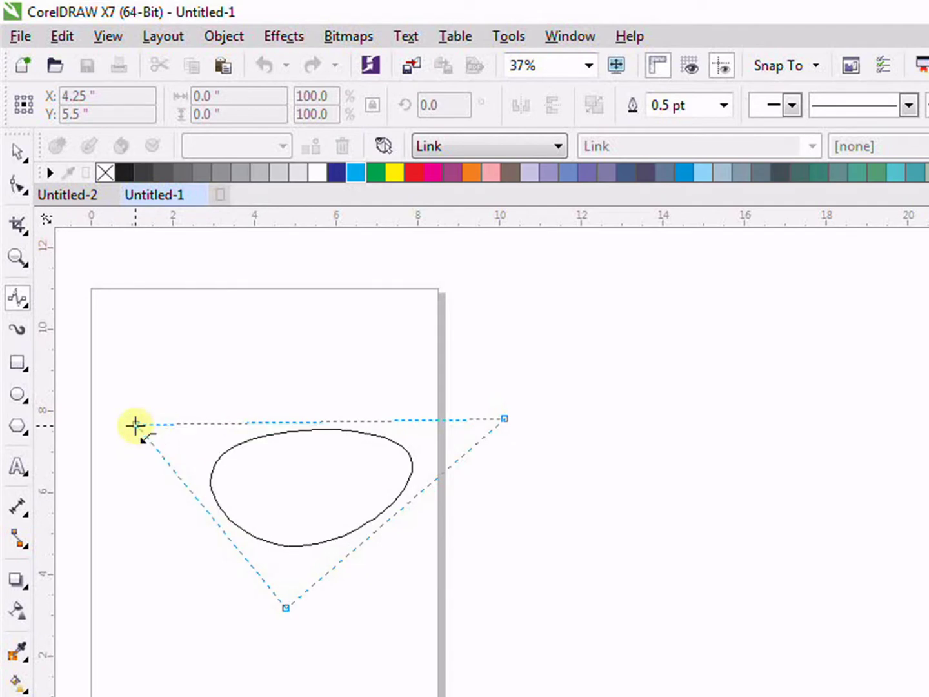
pyautogui.click(132, 427)
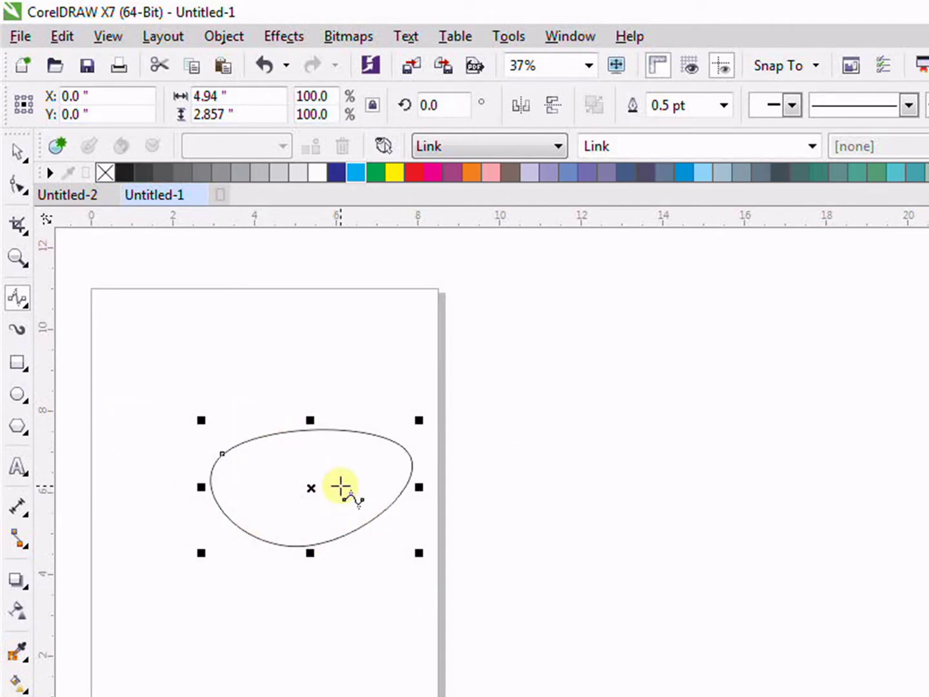
pyautogui.hotkey('ctrl', 'z')
# Step: Draw a straight line across the page and give it a 24 pt outline width
pyautogui.click(174, 465)
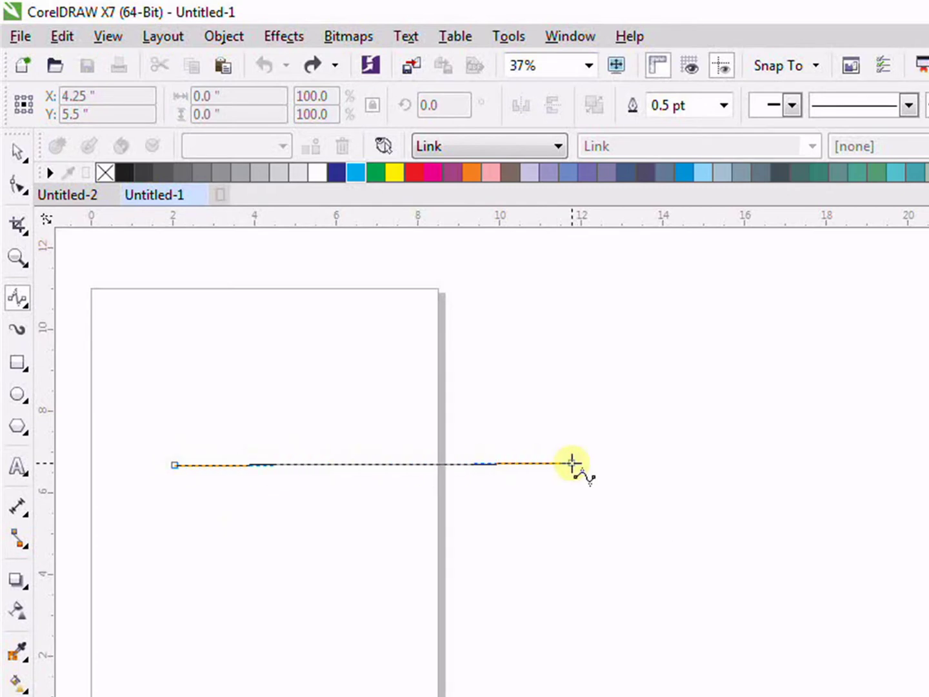
pyautogui.click(644, 491)
pyautogui.press('Return')
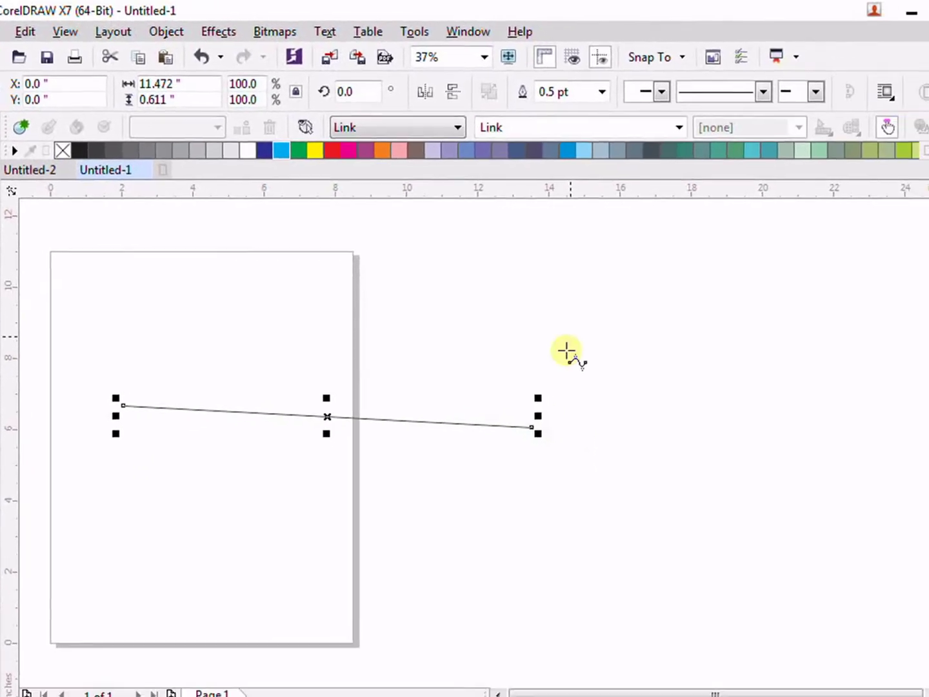
pyautogui.click(602, 91)
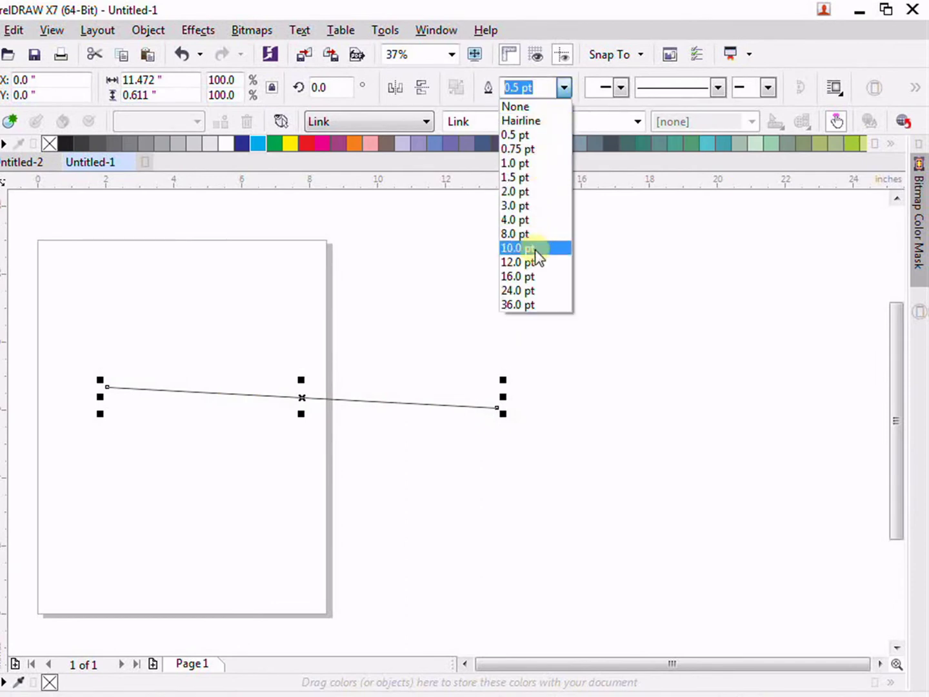
pyautogui.click(528, 290)
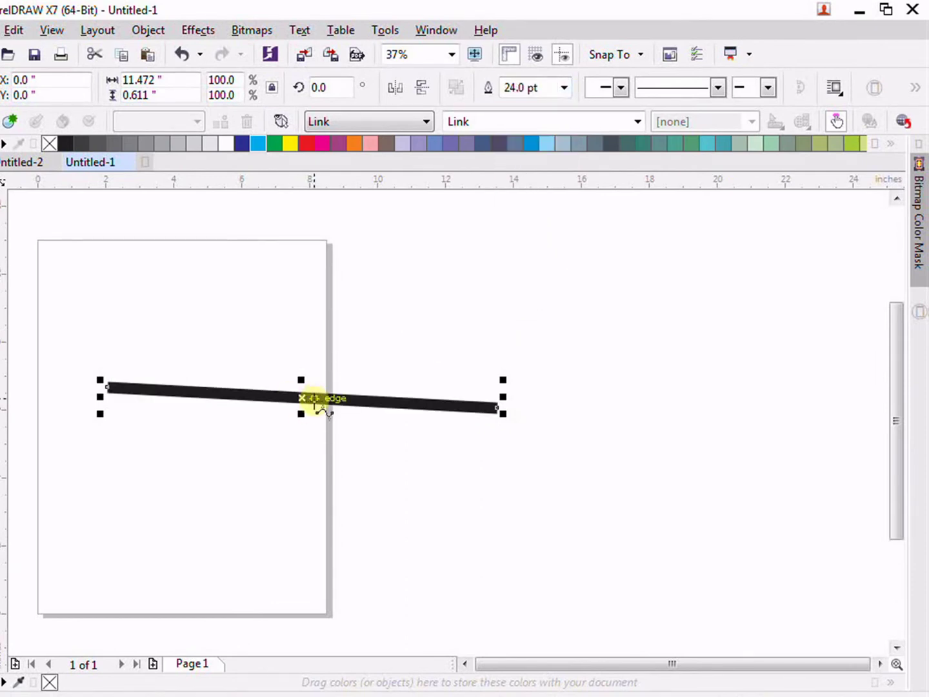
# Step: Try solid and trident start arrowheads, then settle on a starburst start arrowhead
pyautogui.click(619, 90)
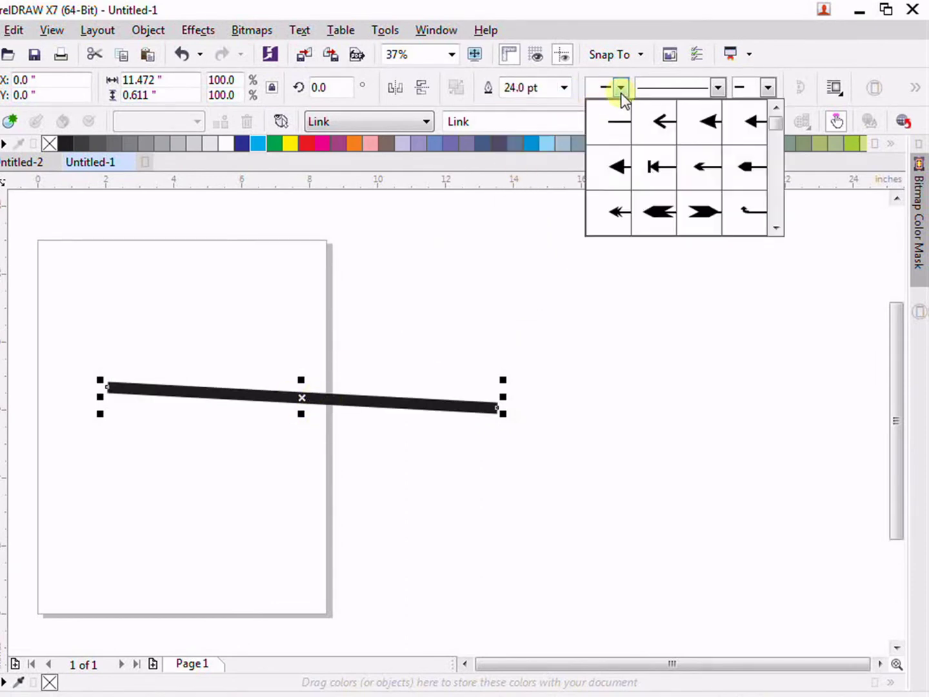
pyautogui.click(618, 169)
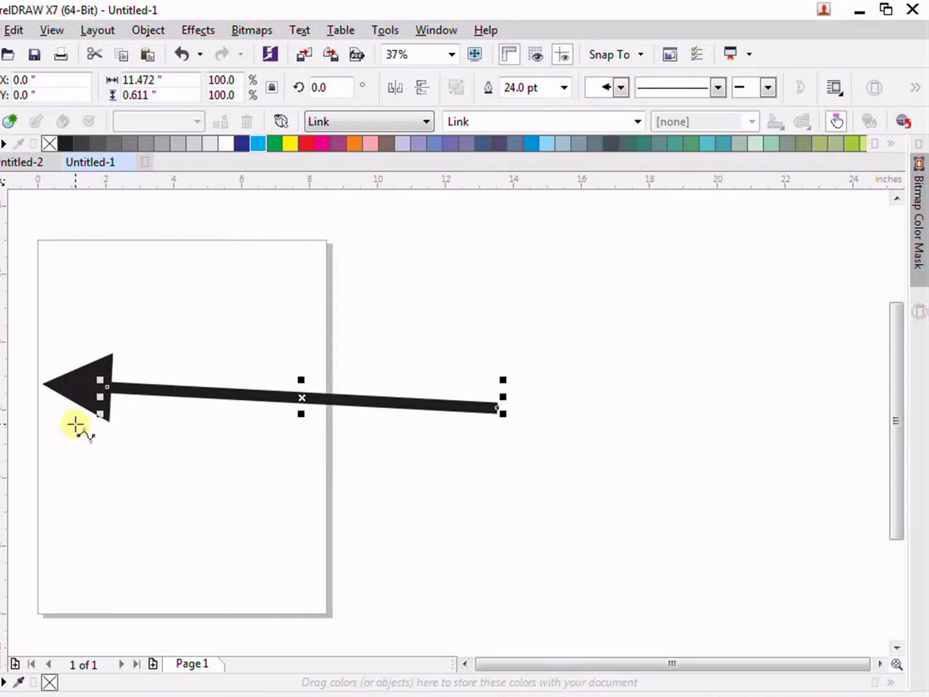
pyautogui.click(618, 89)
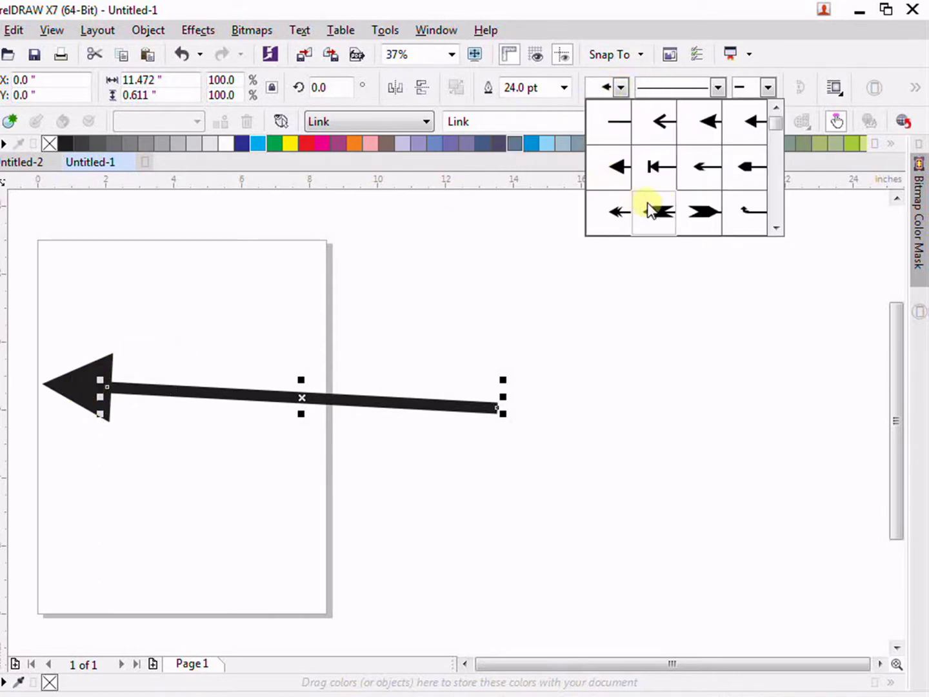
pyautogui.moveTo(775, 124); pyautogui.dragTo(774, 218)
pyautogui.click(706, 125)
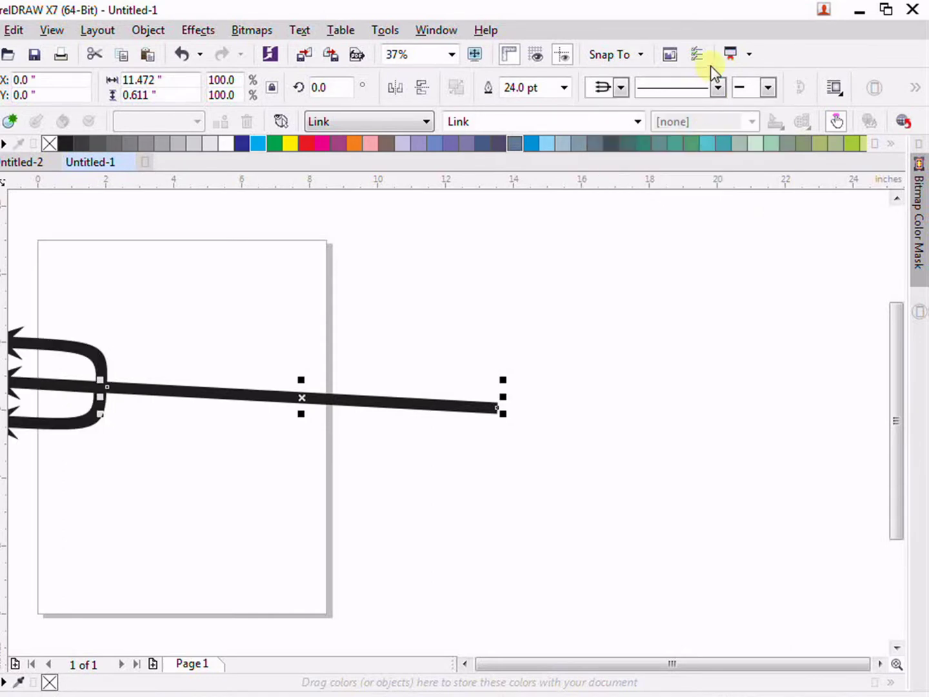
pyautogui.click(717, 87)
pyautogui.click(621, 88)
pyautogui.click(621, 89)
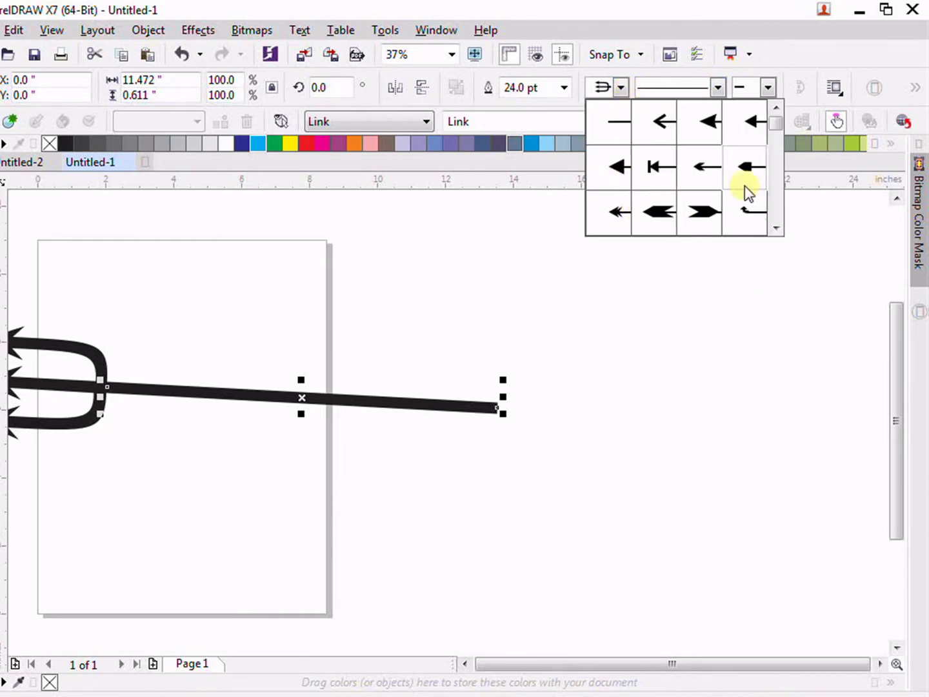
pyautogui.moveTo(774, 123); pyautogui.dragTo(775, 220)
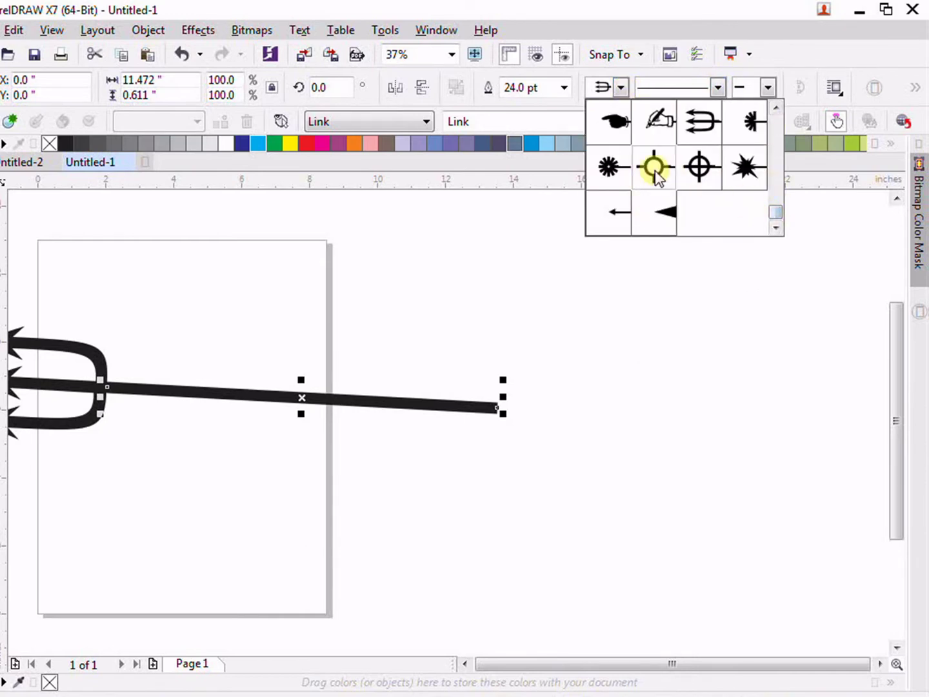
pyautogui.click(743, 166)
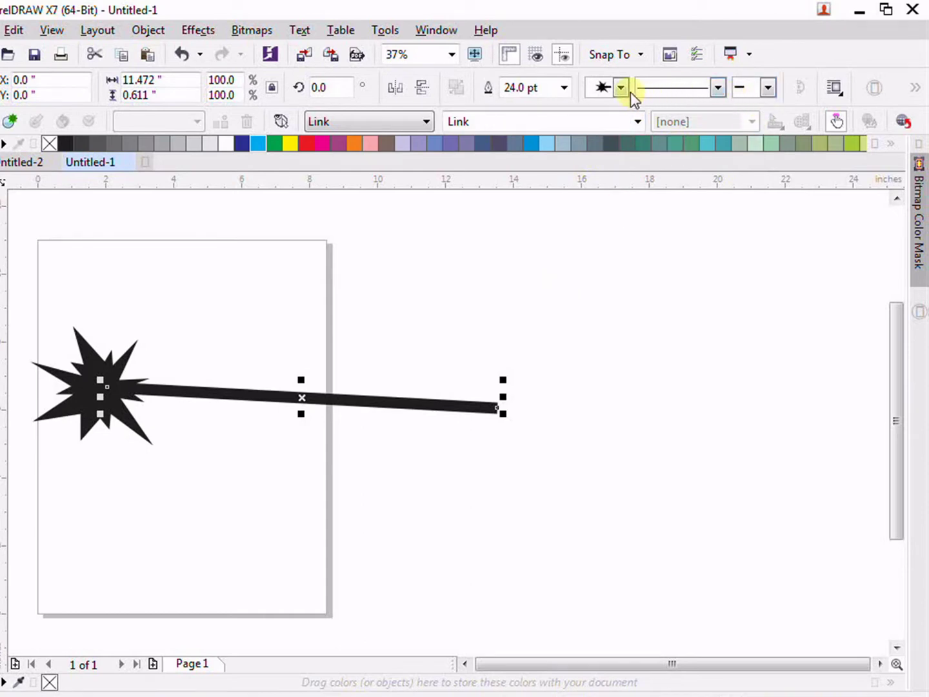
# Step: Change the line style to dash-dot
pyautogui.click(717, 88)
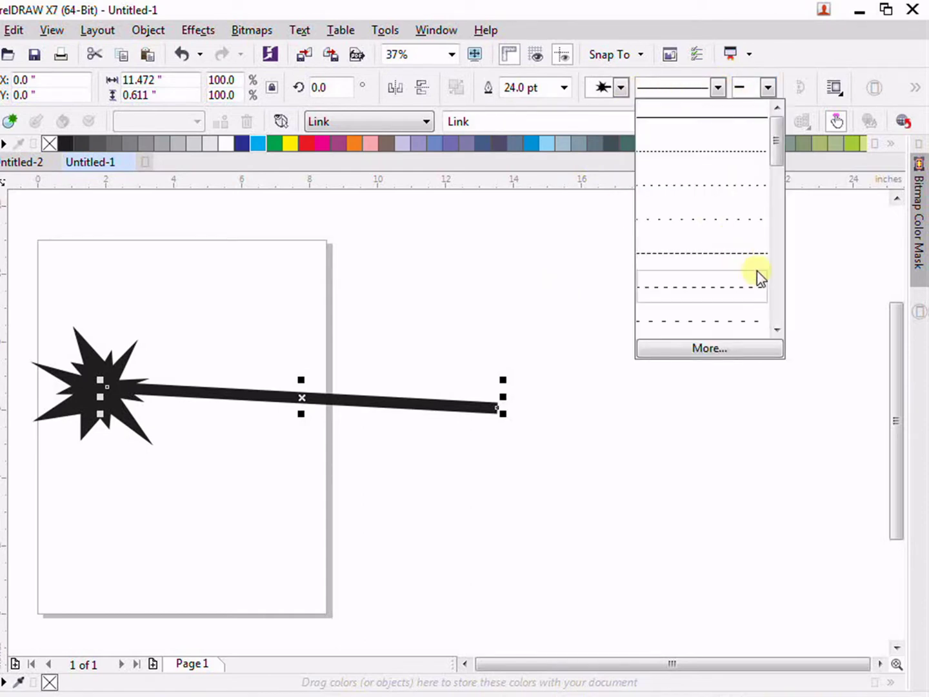
pyautogui.moveTo(777, 155); pyautogui.dragTo(749, 339)
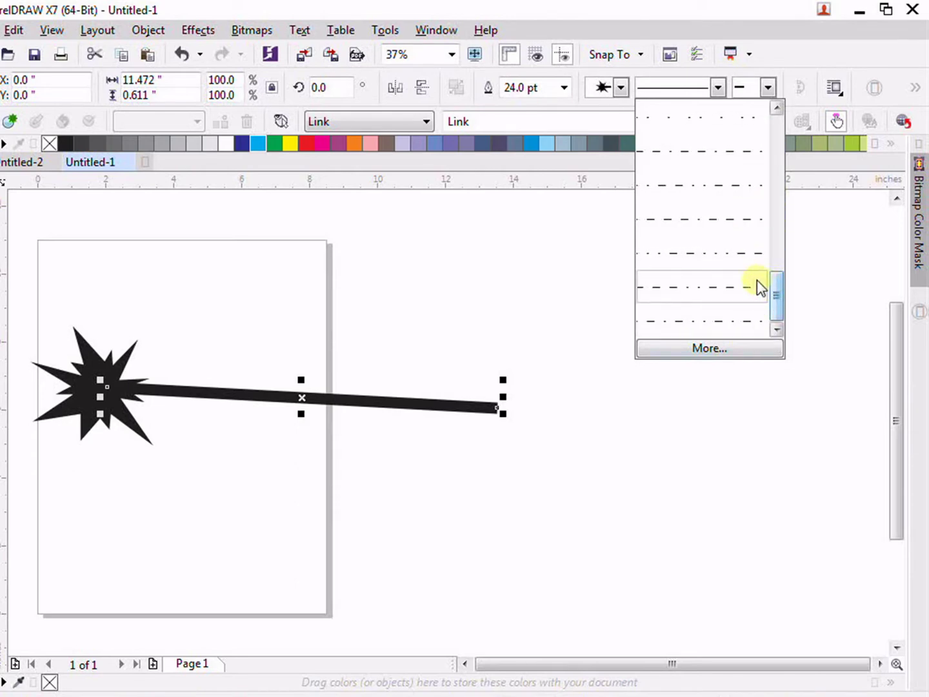
pyautogui.click(728, 182)
# Step: Give the line's far end a hand-holding-a-pen arrowhead
pyautogui.click(768, 88)
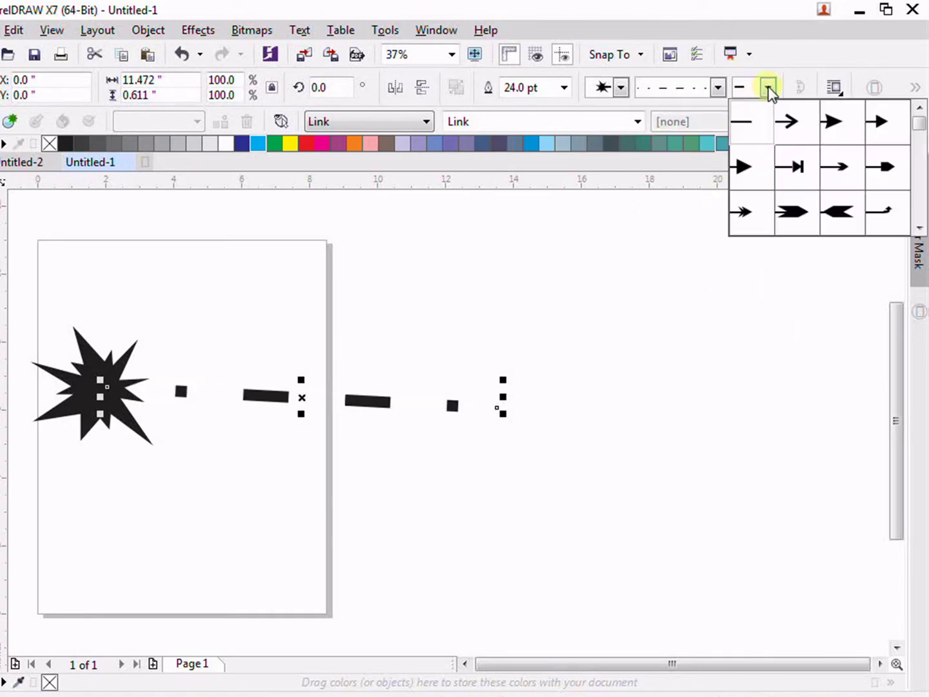
pyautogui.moveTo(919, 125); pyautogui.dragTo(920, 213)
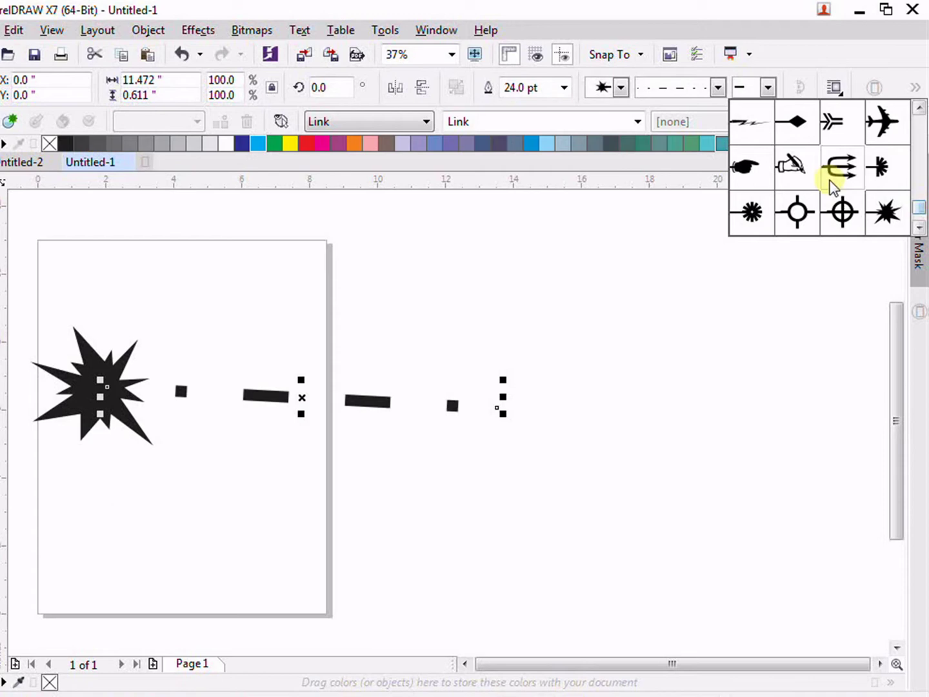
pyautogui.click(794, 166)
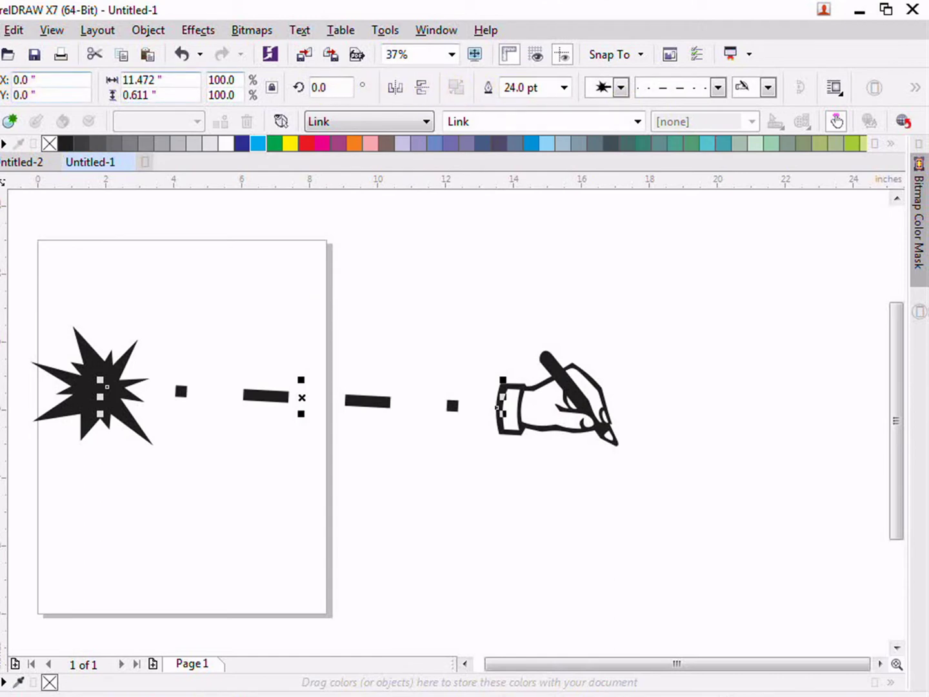
pyautogui.click(27, 80)
# Step: Set the line's X position to 1 inch to shift it right
pyautogui.click(35, 96)
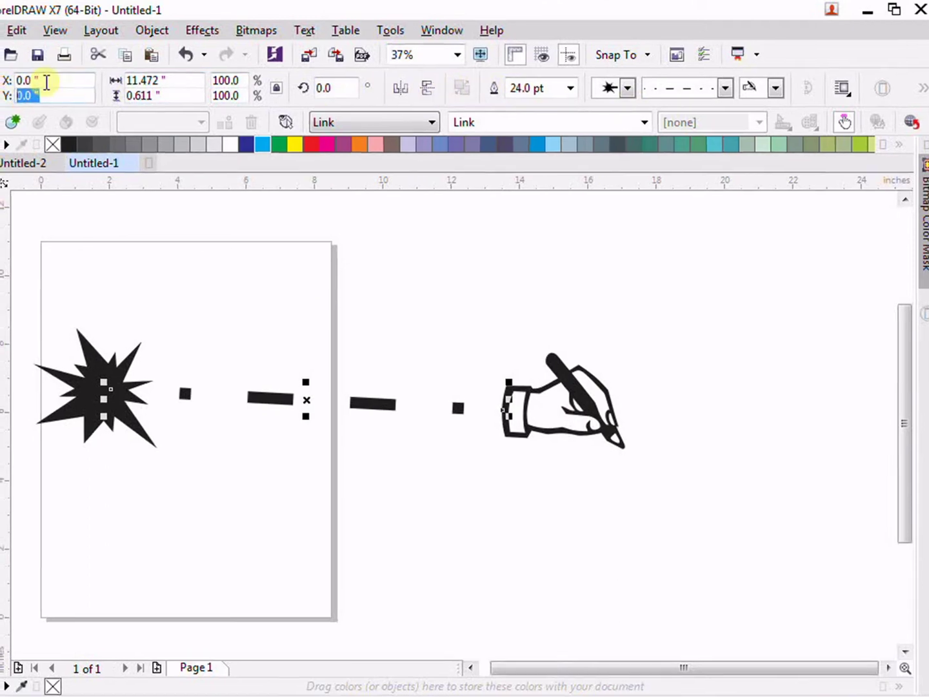
pyautogui.click(25, 80)
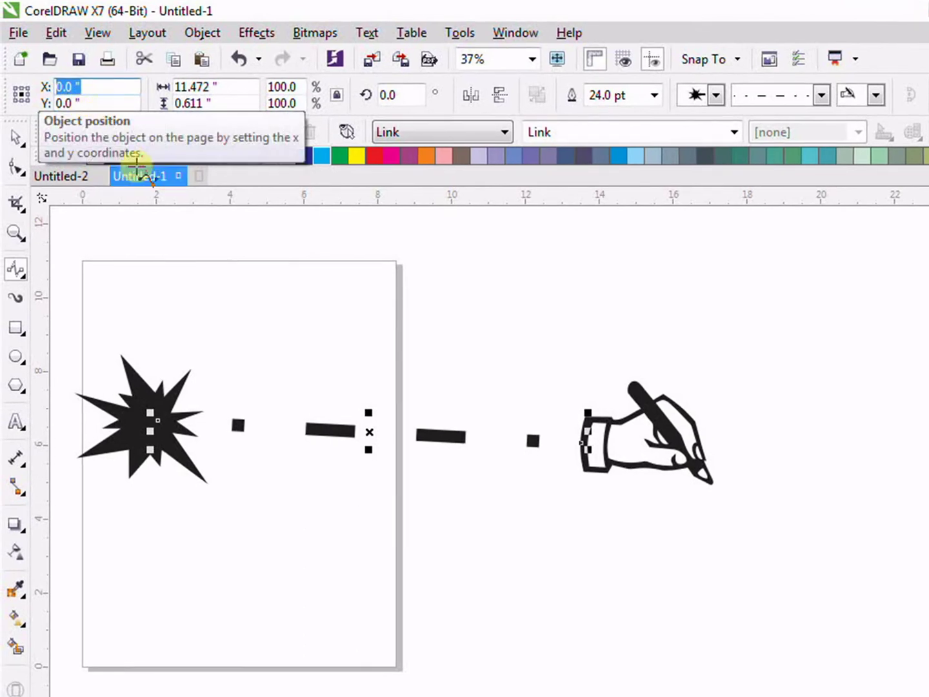
pyautogui.click(62, 87)
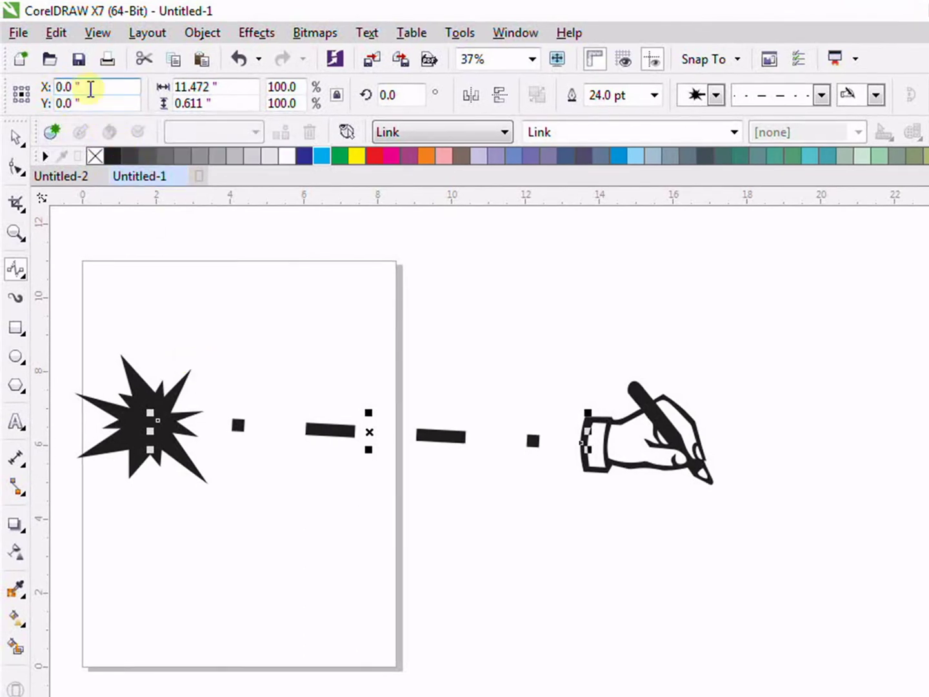
pyautogui.press('BackSpace')
pyautogui.write('1')
pyautogui.press('Return')
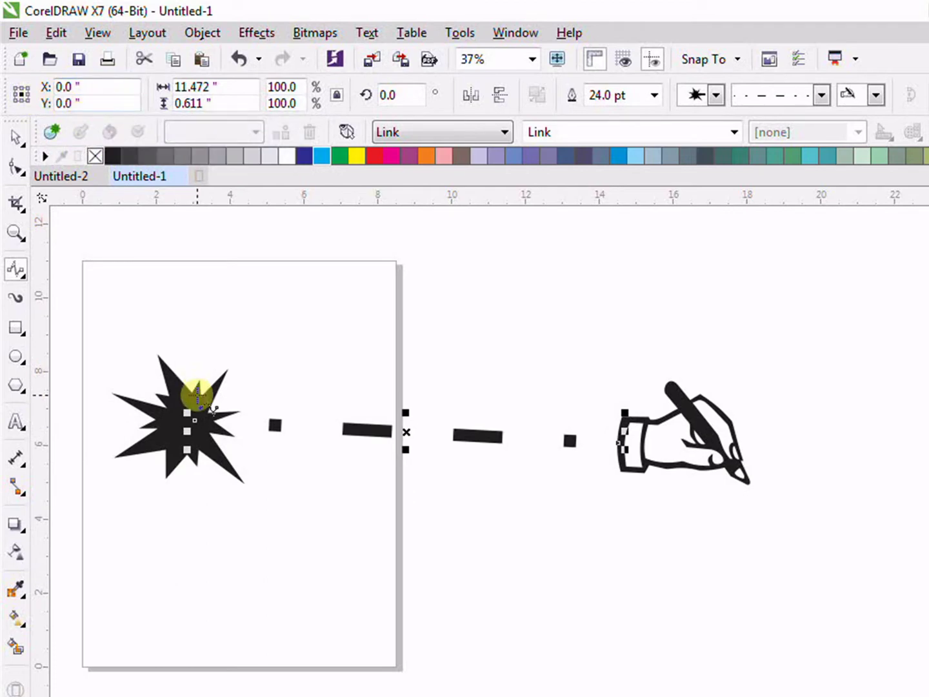
# Step: Check the width, height and scale values and toggle Lock ratio
pyautogui.click(224, 89)
pyautogui.click(210, 104)
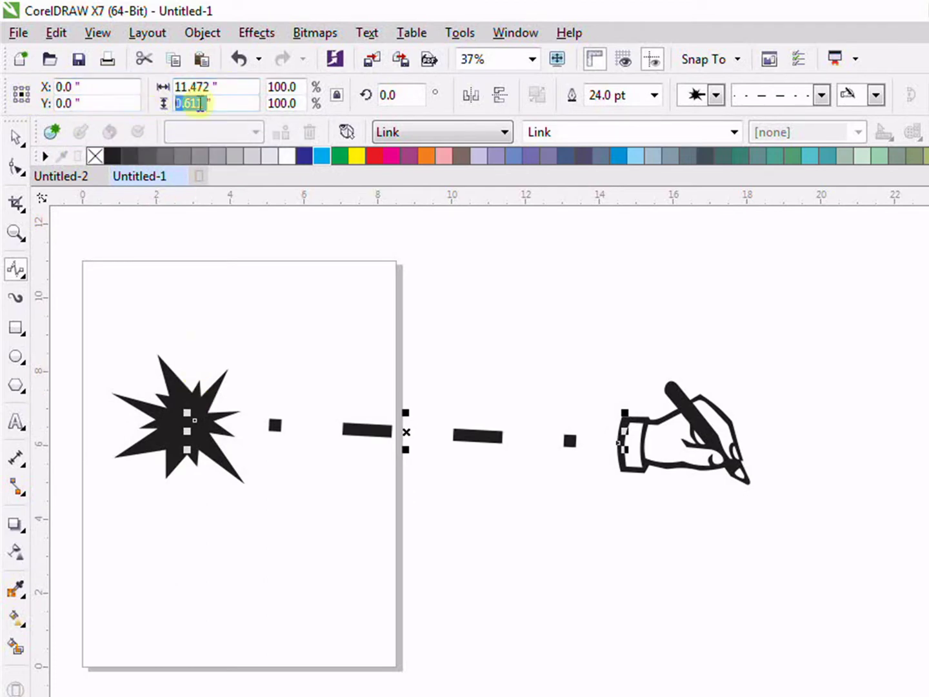
pyautogui.click(196, 91)
pyautogui.click(271, 88)
pyautogui.click(272, 104)
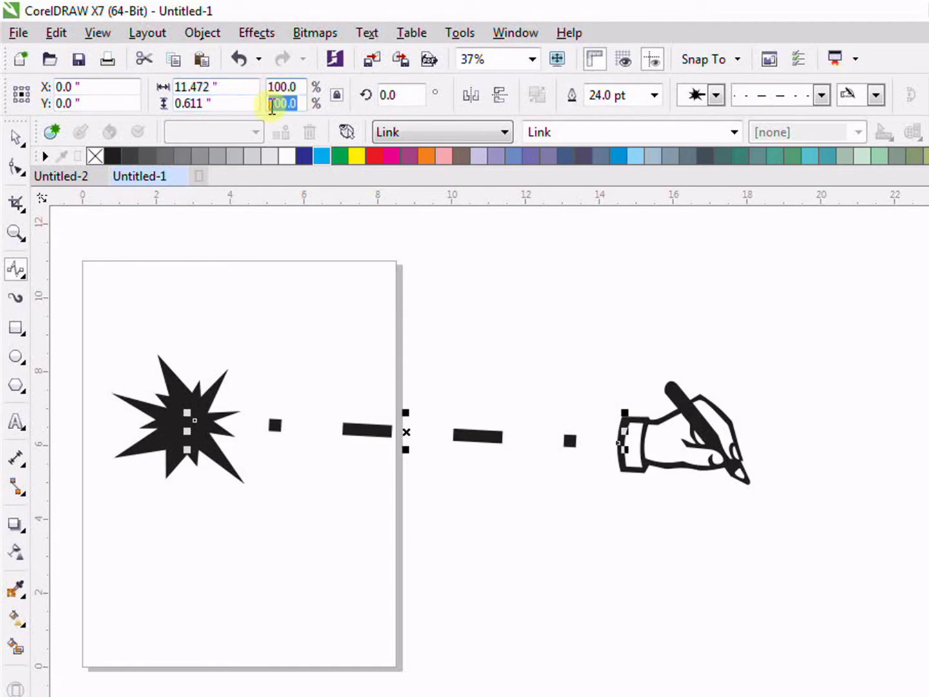
pyautogui.click(334, 97)
# Step: Rotate the dashed line 90° upright and test the horizontal mirror
pyautogui.click(381, 95)
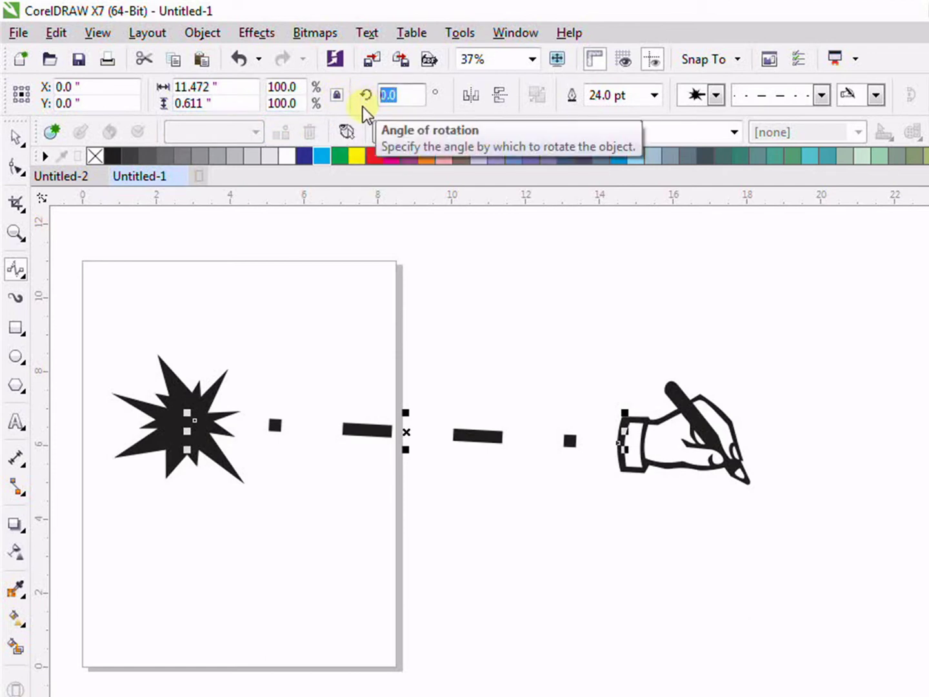
pyautogui.press('BackSpace')
pyautogui.write('90')
pyautogui.press('Return')
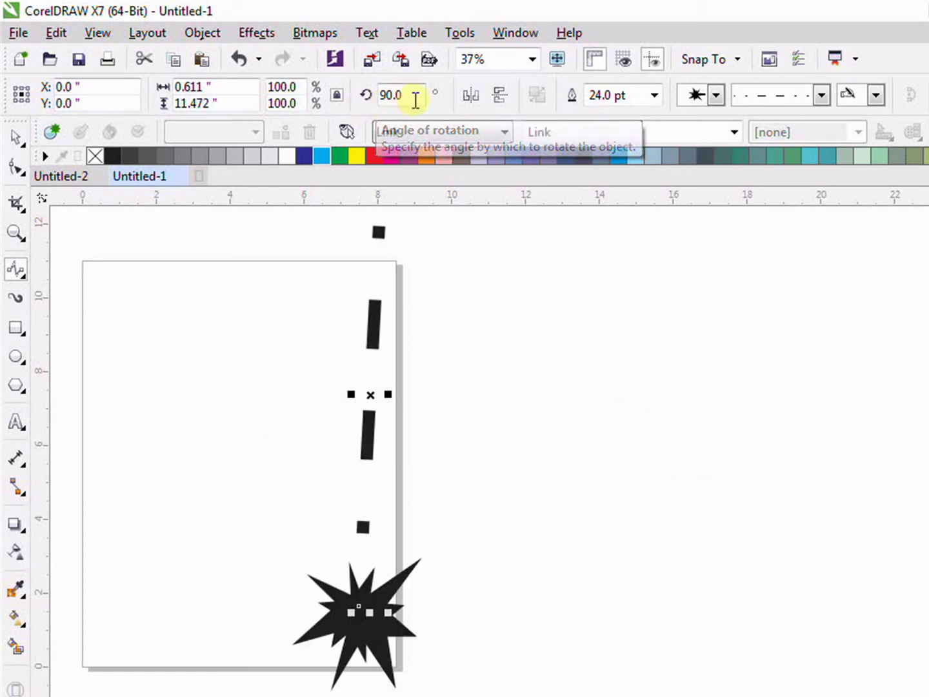
pyautogui.click(469, 94)
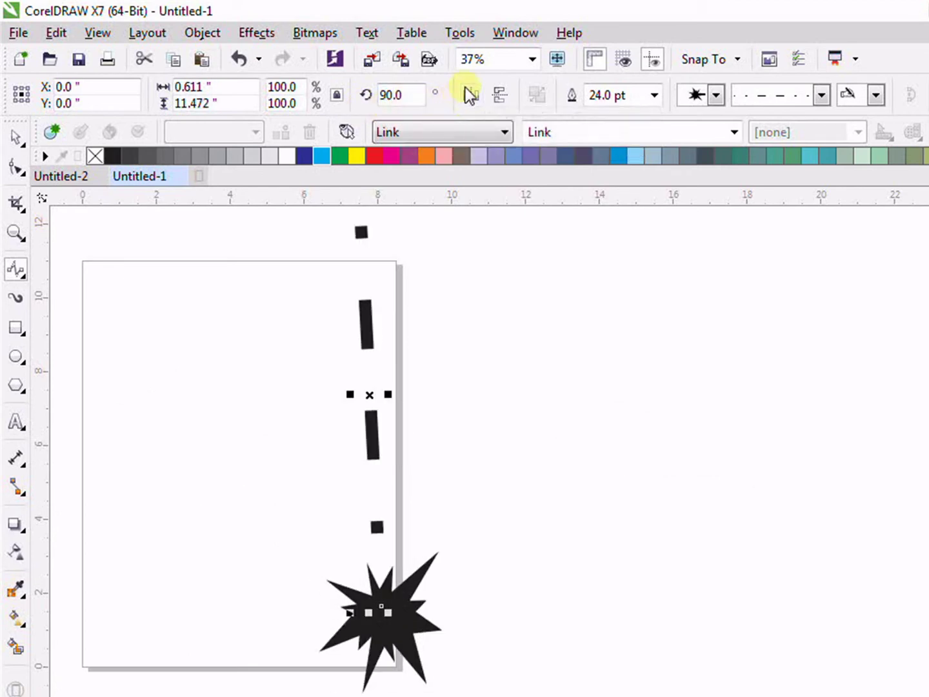
pyautogui.click(470, 94)
# Step: Reselect the rotated line, leave it mirrored horizontally, and switch to the B-Spline tool
pyautogui.moveTo(407, 95); pyautogui.dragTo(371, 96)
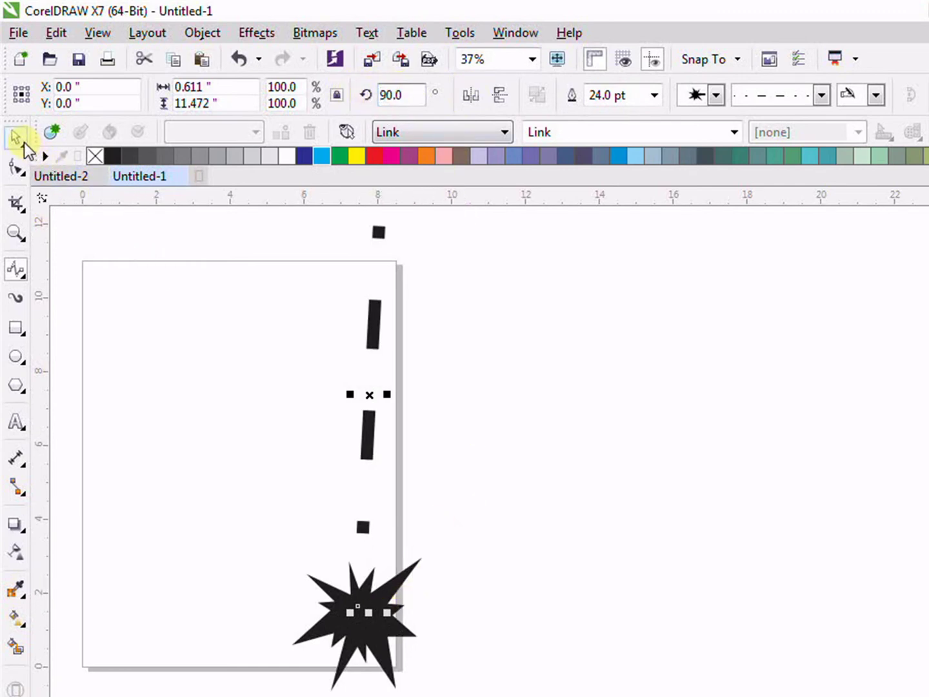
pyautogui.moveTo(367, 597); pyautogui.dragTo(590, 545)
pyautogui.click(364, 599)
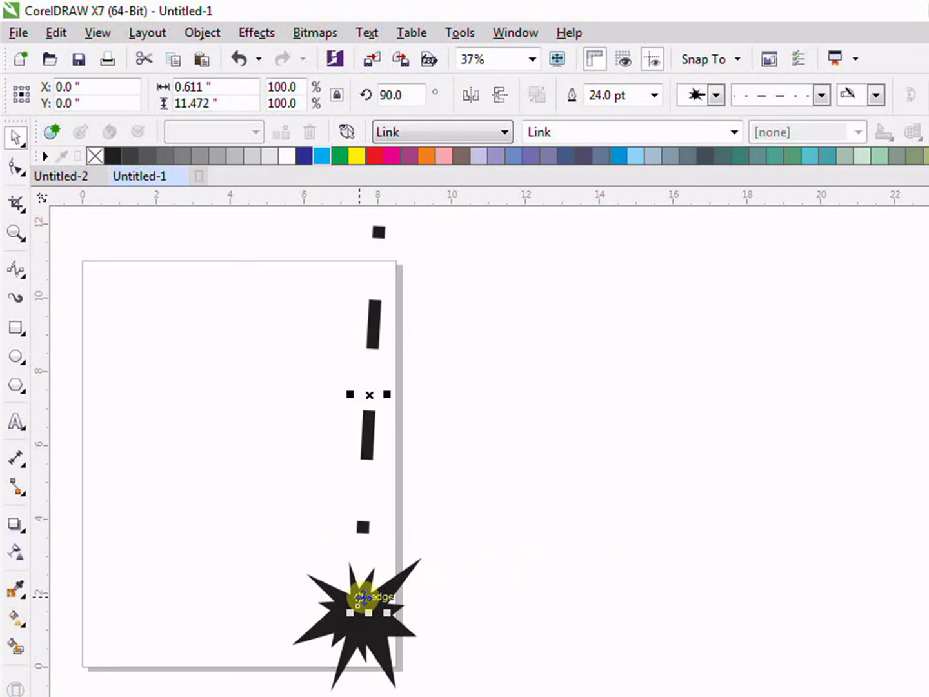
pyautogui.click(480, 96)
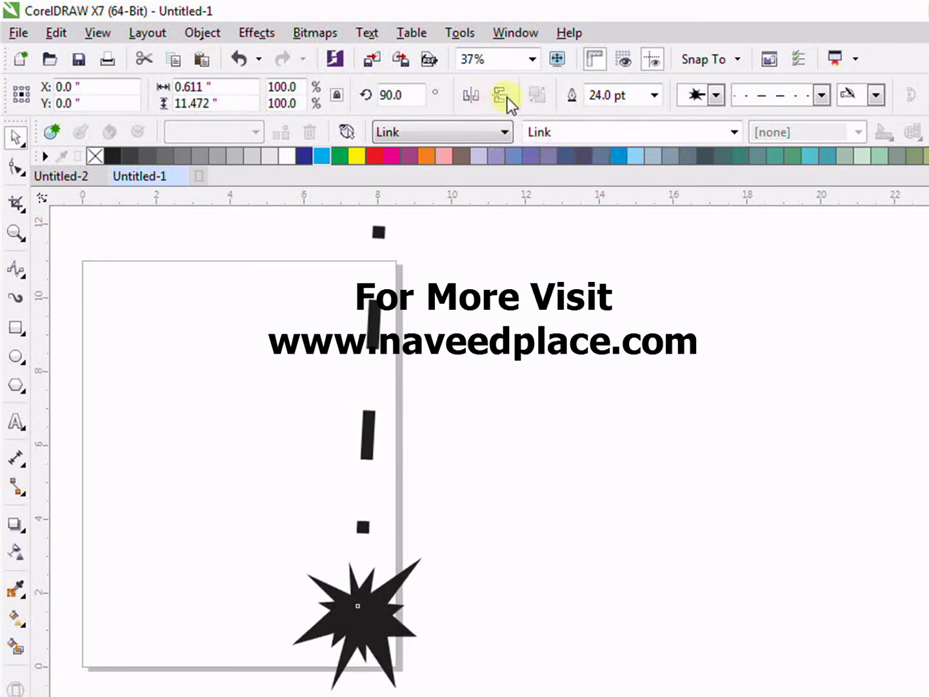
pyautogui.click(508, 97)
pyautogui.click(507, 98)
pyautogui.click(479, 102)
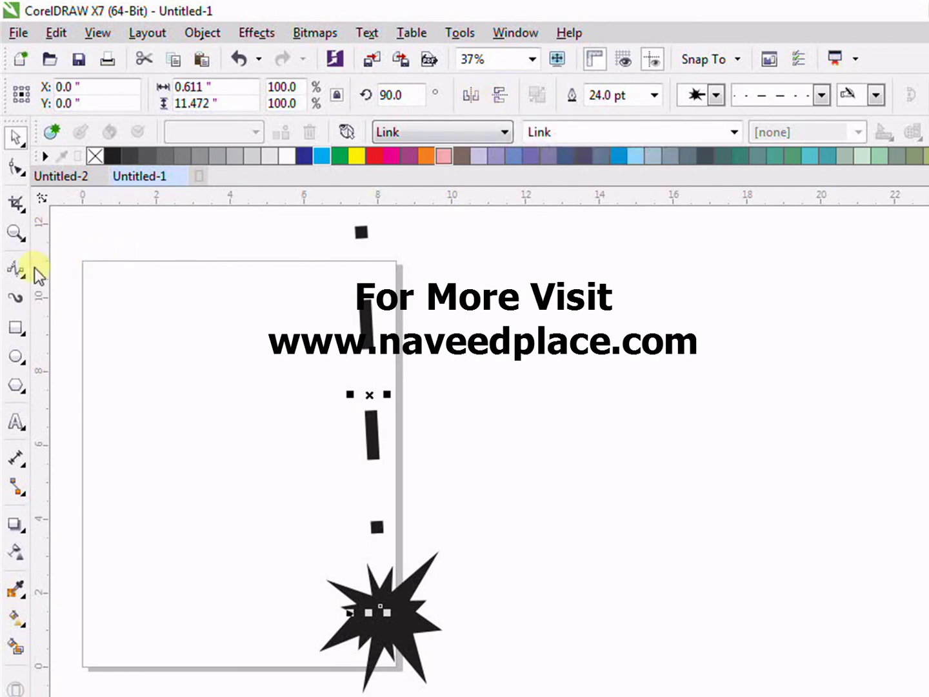
pyautogui.click(16, 269)
pyautogui.click(108, 365)
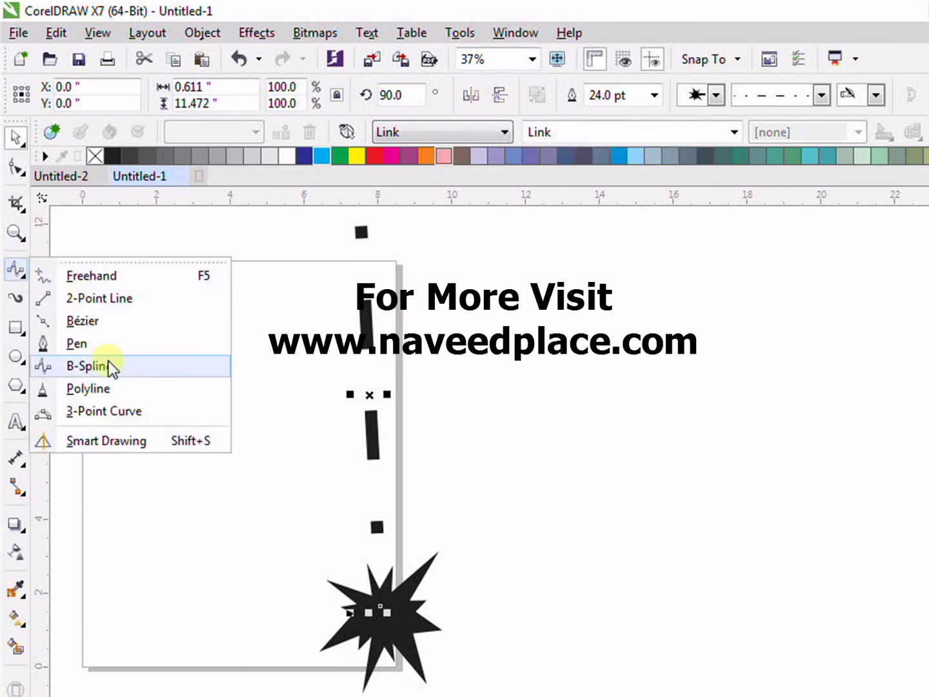